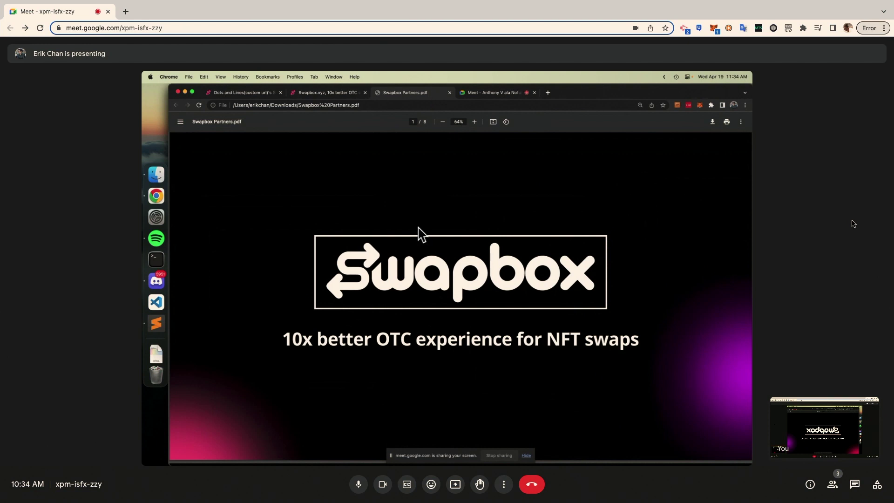
Turn off your Google Meet camera, then dismiss the Present menu without sharing
{"action": "left_click", "coordinate": [382, 485]}
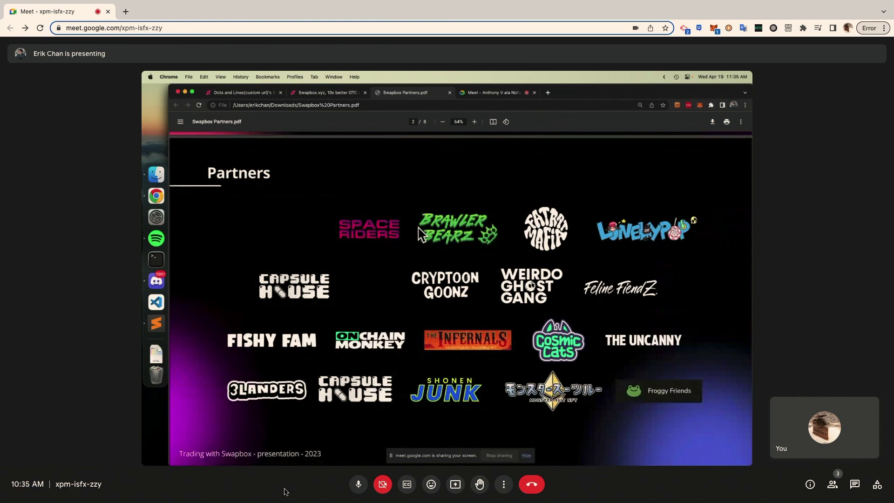
{"action": "left_click", "coordinate": [456, 486]}
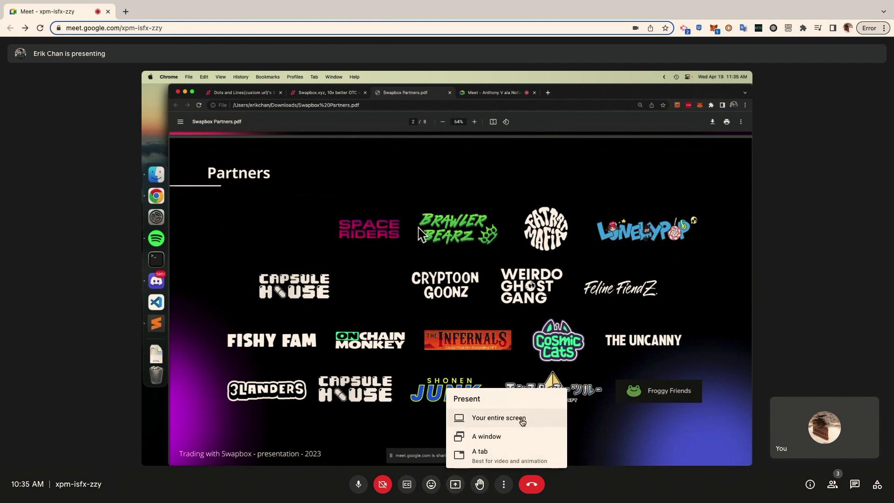
{"action": "left_click", "coordinate": [617, 470]}
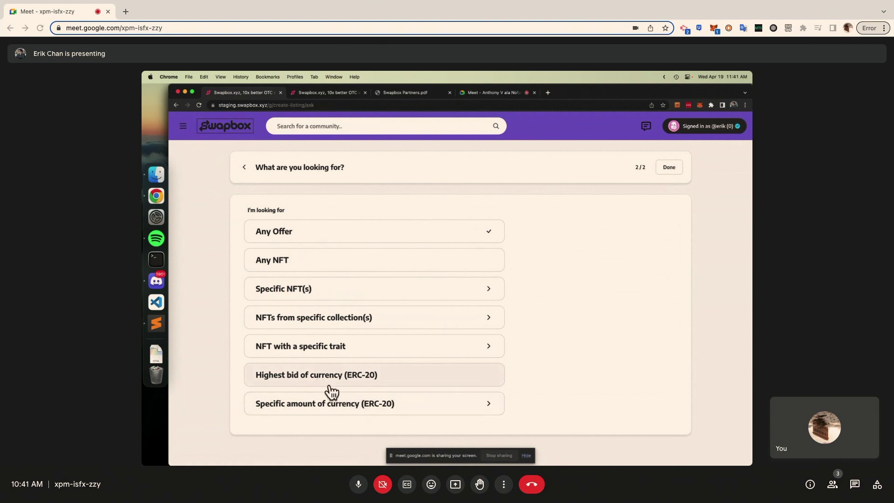
Ask for NFTs from specific collections, Azuki and Moonbirds, then finish the ask with Done
{"action": "left_click", "coordinate": [349, 321]}
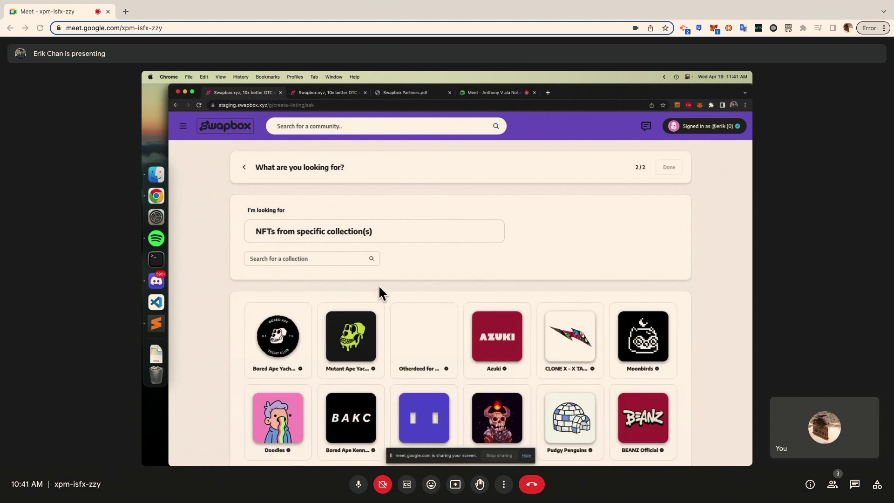
{"action": "scroll", "coordinate": [401, 279], "scroll_direction": "down", "scroll_amount": 1}
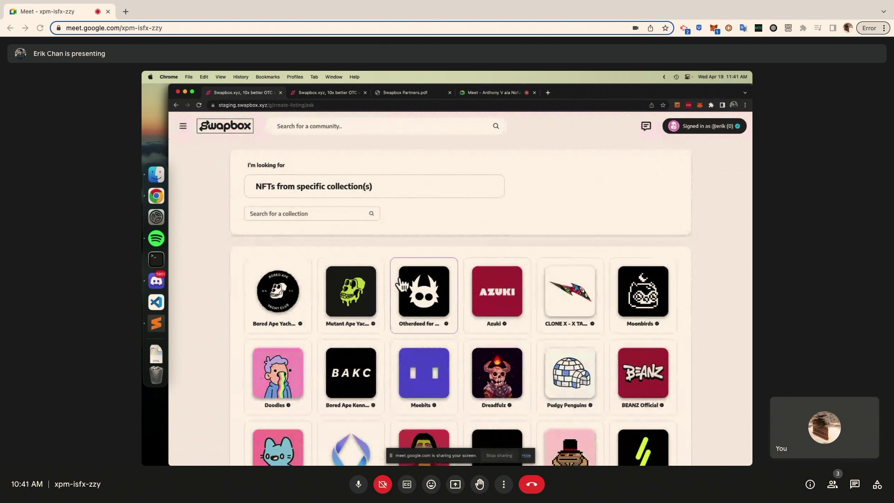
{"action": "left_click", "coordinate": [503, 286]}
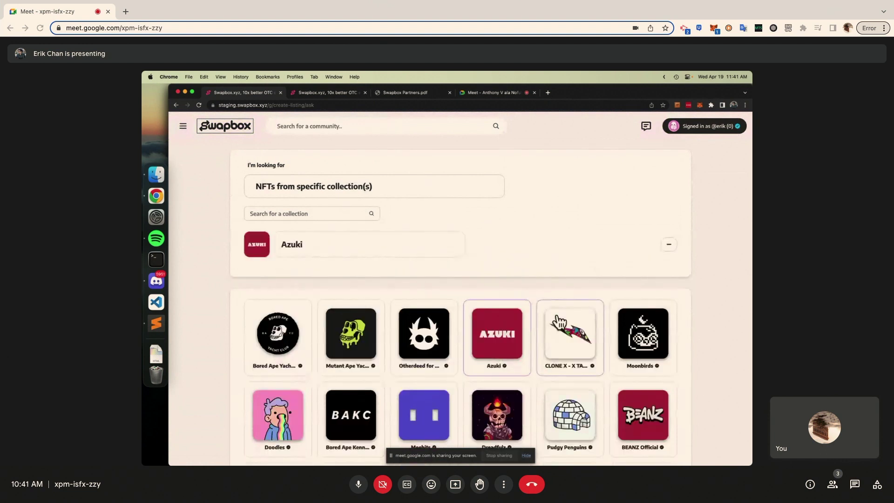
{"action": "left_click", "coordinate": [642, 328]}
{"action": "scroll", "coordinate": [610, 228], "scroll_direction": "up", "scroll_amount": 1}
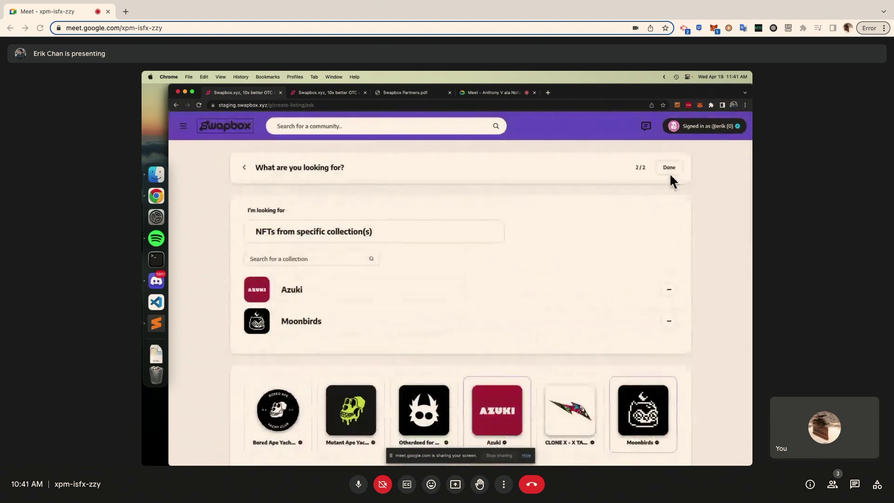
{"action": "left_click", "coordinate": [669, 169]}
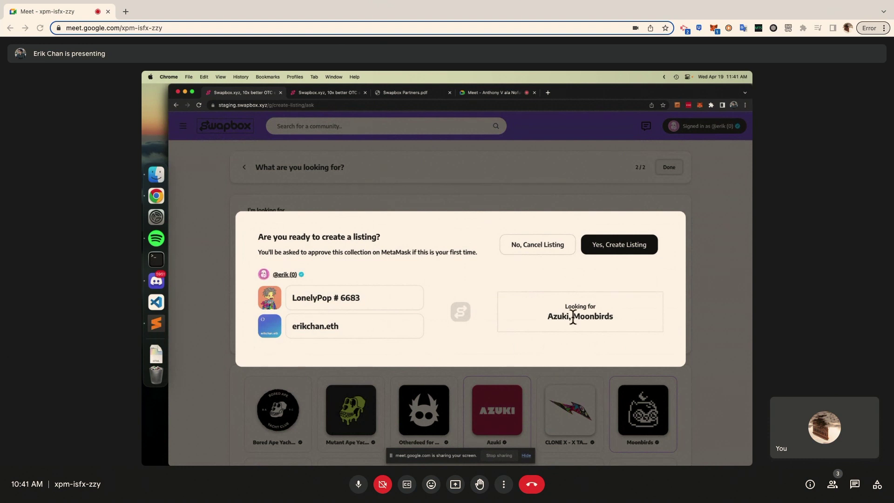
Confirm 'Yes, Create Listing' to publish 'test listing for demo'
{"action": "left_click", "coordinate": [611, 242]}
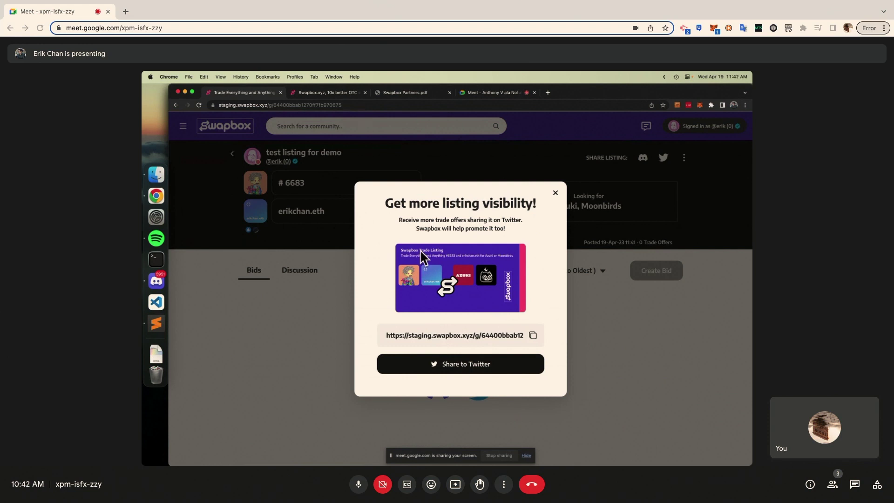
Close the 'Get more listing visibility!' popup to return to the listing page
{"action": "left_click", "coordinate": [556, 194]}
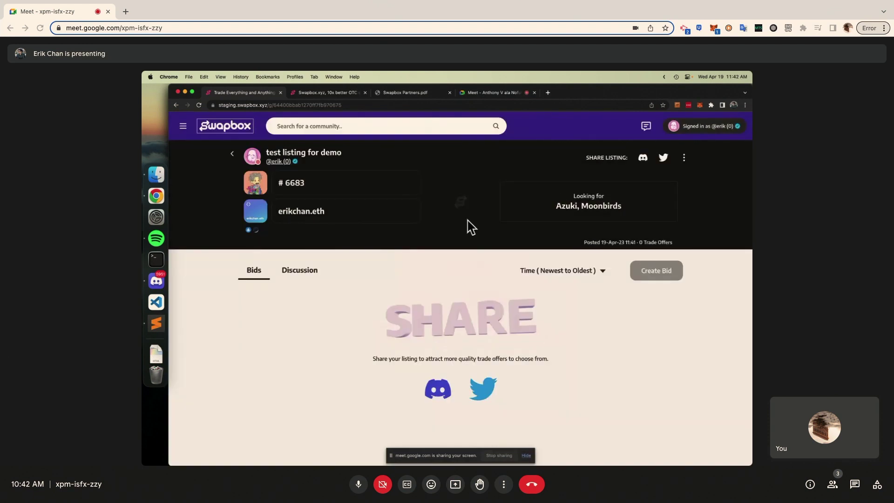
Switch to the Dots and Lines community and look over its active listings
{"action": "left_click", "coordinate": [361, 129]}
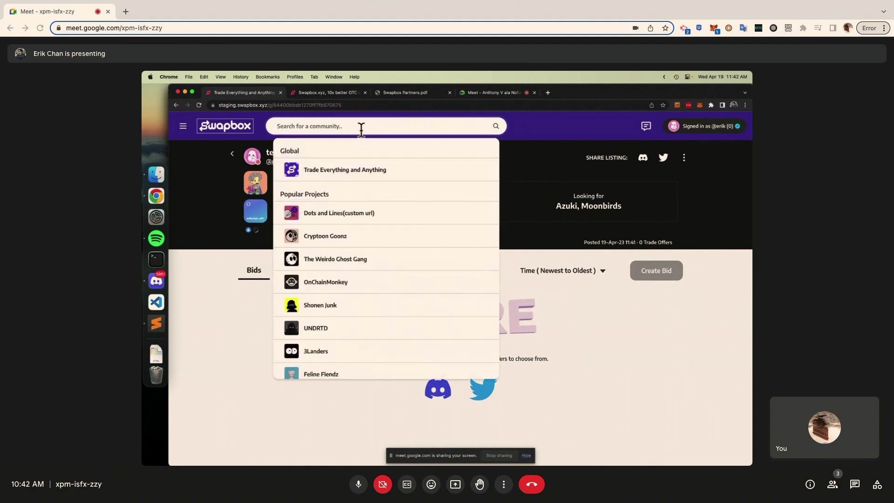
{"action": "left_click", "coordinate": [337, 213]}
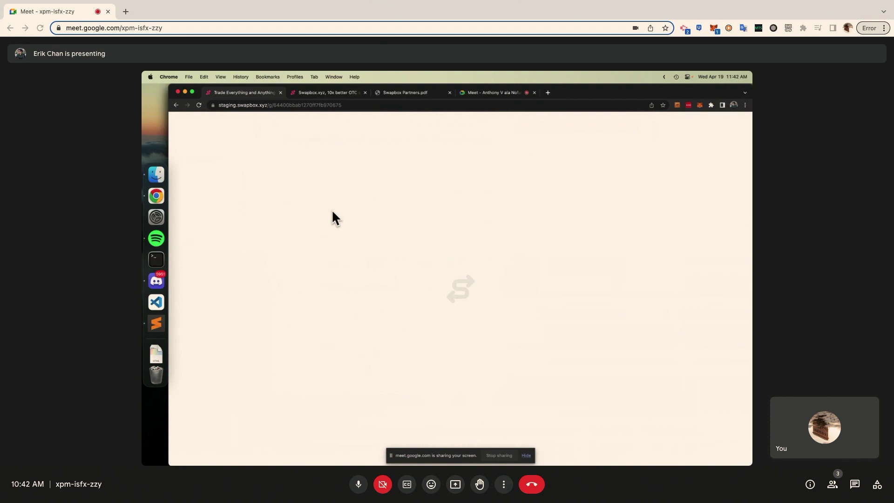
{"action": "scroll", "coordinate": [446, 279], "scroll_direction": "down", "scroll_amount": 2}
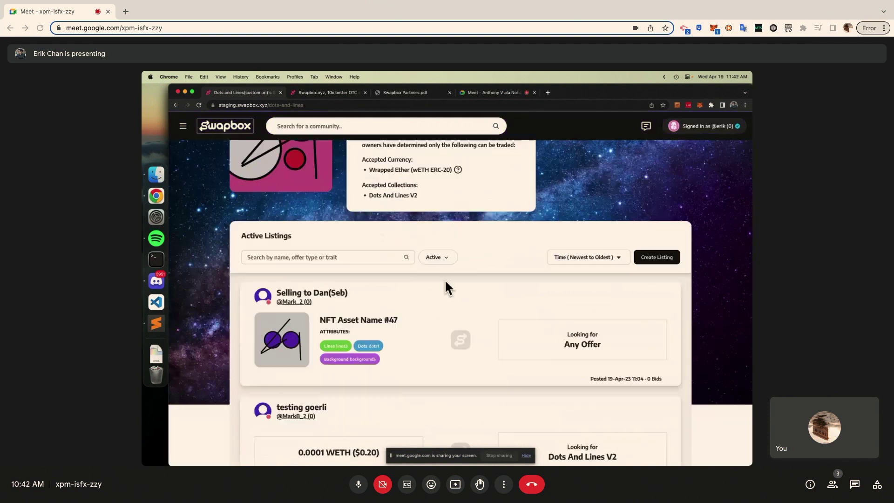
{"action": "scroll", "coordinate": [466, 314], "scroll_direction": "up", "scroll_amount": 1}
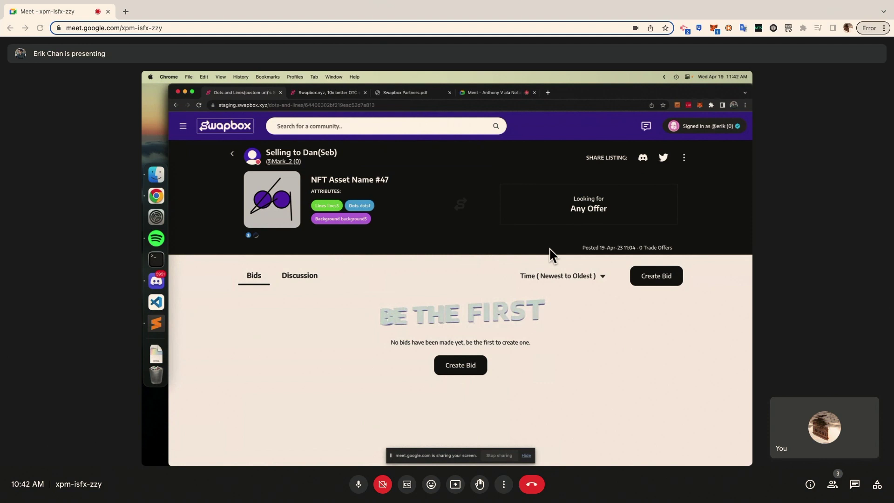
Start a bid on the NFT Asset Name #47 listing with Create Bid
{"action": "left_click", "coordinate": [656, 277]}
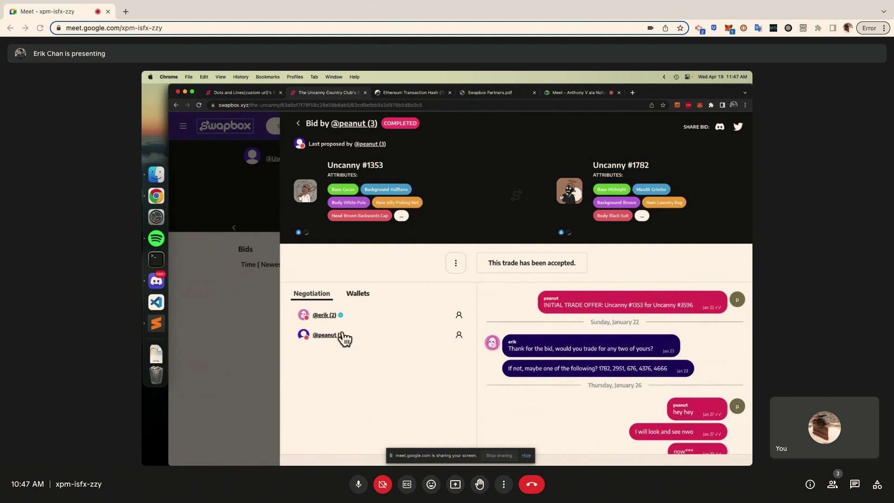
Close the completed bid's details and switch back to the Dots and Lines tab
{"action": "left_click", "coordinate": [245, 333]}
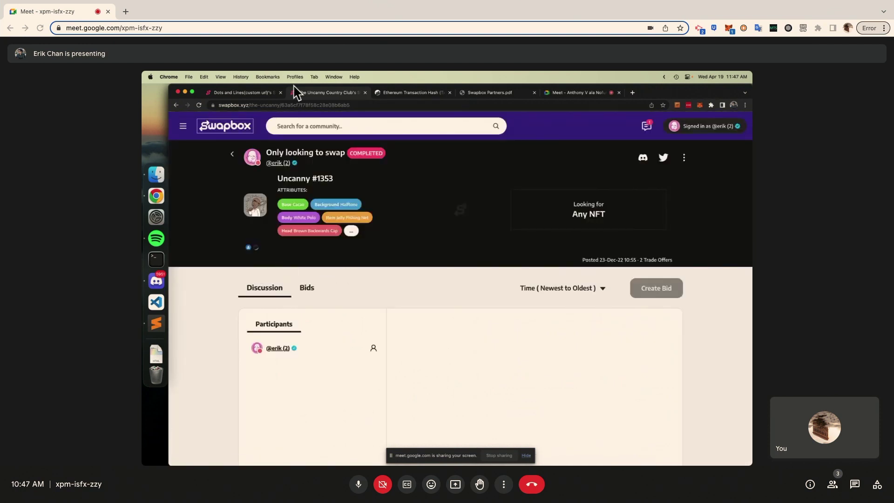
{"action": "left_click", "coordinate": [264, 92]}
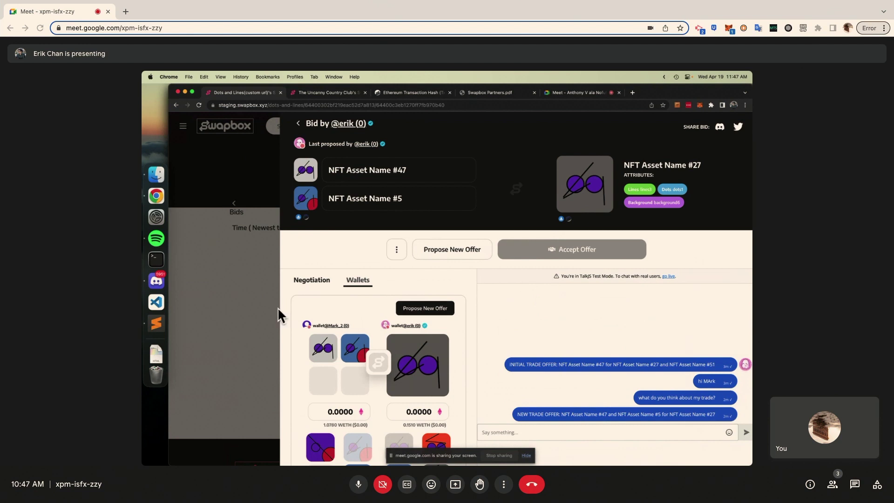
Close the bid panel, show the listing's Discussion, and put the cursor in 'Say something...'
{"action": "left_click", "coordinate": [247, 308]}
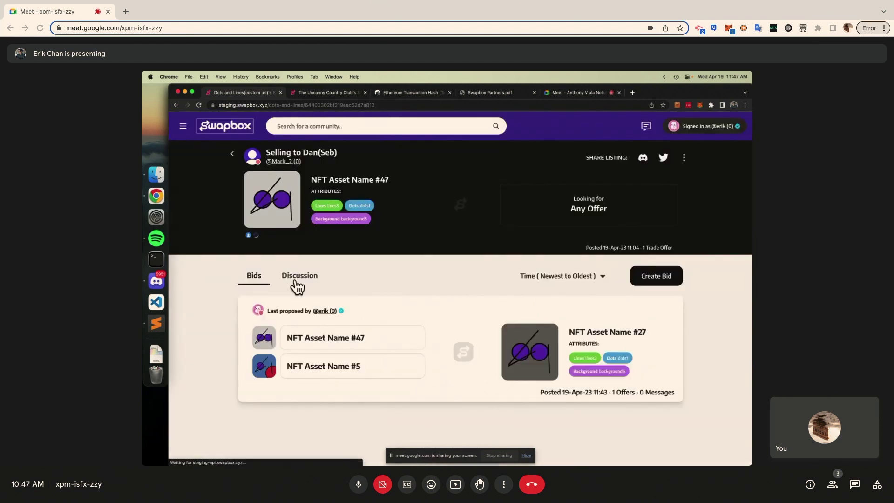
{"action": "left_click", "coordinate": [299, 277]}
{"action": "scroll", "coordinate": [451, 275], "scroll_direction": "down", "scroll_amount": 2}
{"action": "scroll", "coordinate": [452, 273], "scroll_direction": "down", "scroll_amount": 1}
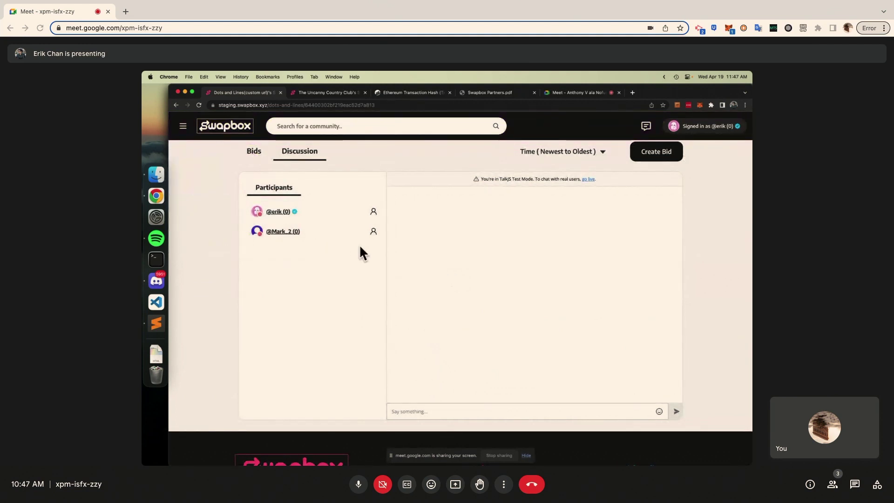
{"action": "scroll", "coordinate": [385, 322], "scroll_direction": "up", "scroll_amount": 1}
{"action": "scroll", "coordinate": [387, 325], "scroll_direction": "up", "scroll_amount": 3}
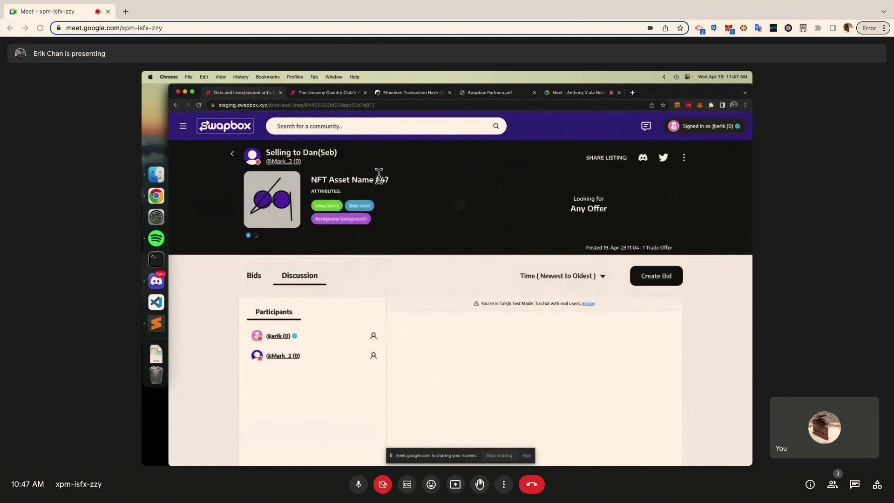
{"action": "scroll", "coordinate": [420, 225], "scroll_direction": "down", "scroll_amount": 5}
{"action": "left_click", "coordinate": [411, 418]}
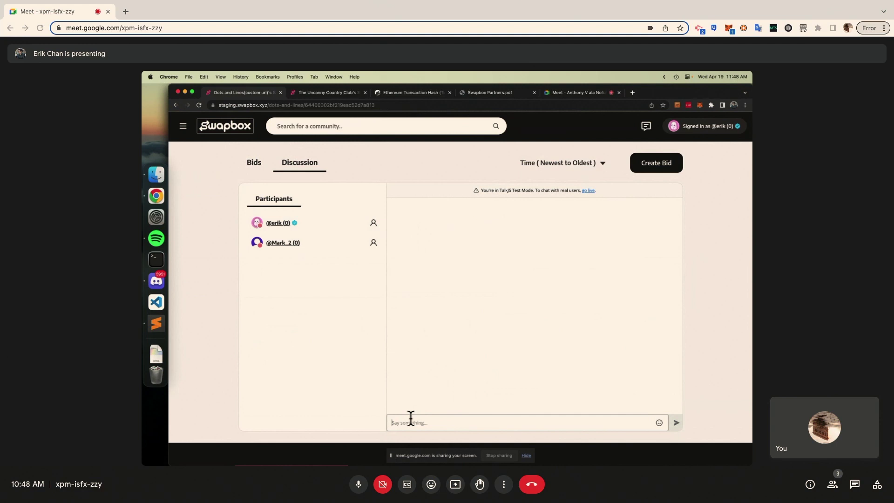
Pick Cryptoon Goonz from the community search dropdown to open its page
{"action": "left_click", "coordinate": [386, 128]}
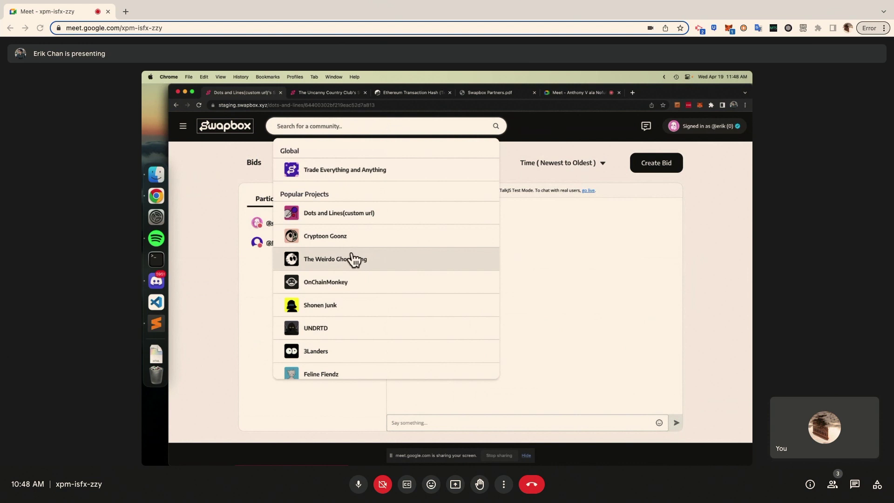
{"action": "left_click", "coordinate": [351, 239]}
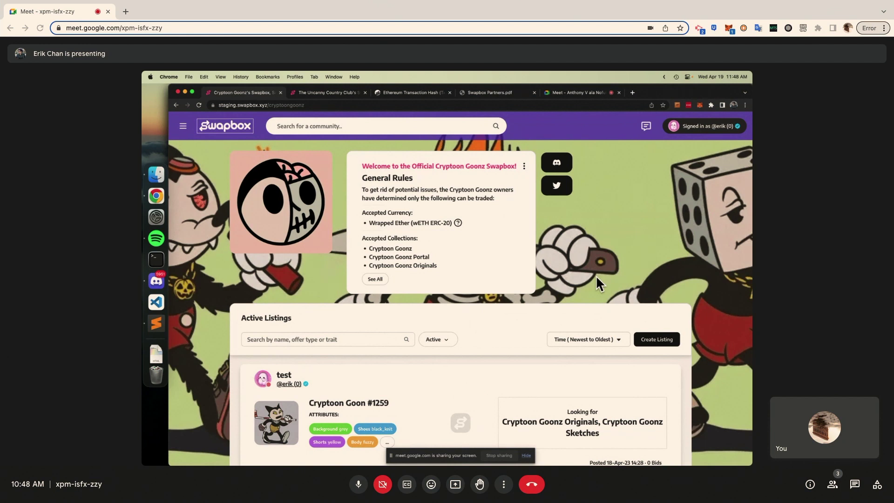
Open your own profile from the 'Signed in as' account menu
{"action": "left_click", "coordinate": [700, 128]}
{"action": "left_click", "coordinate": [682, 158]}
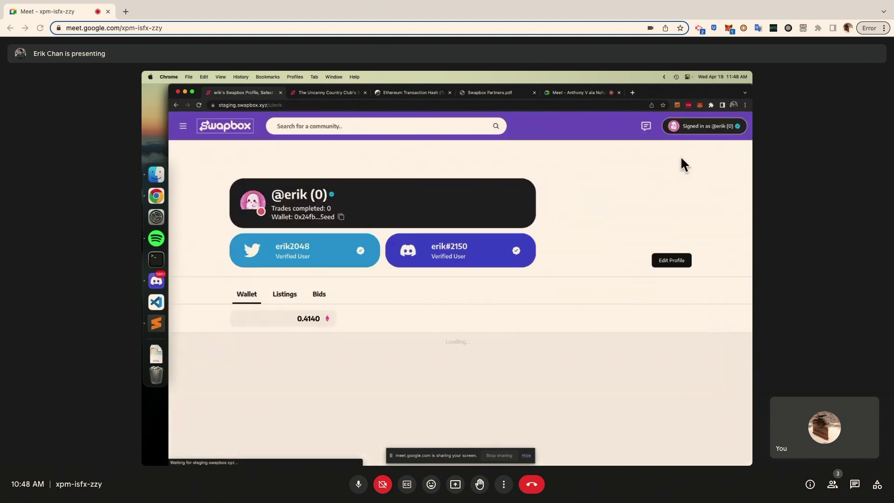